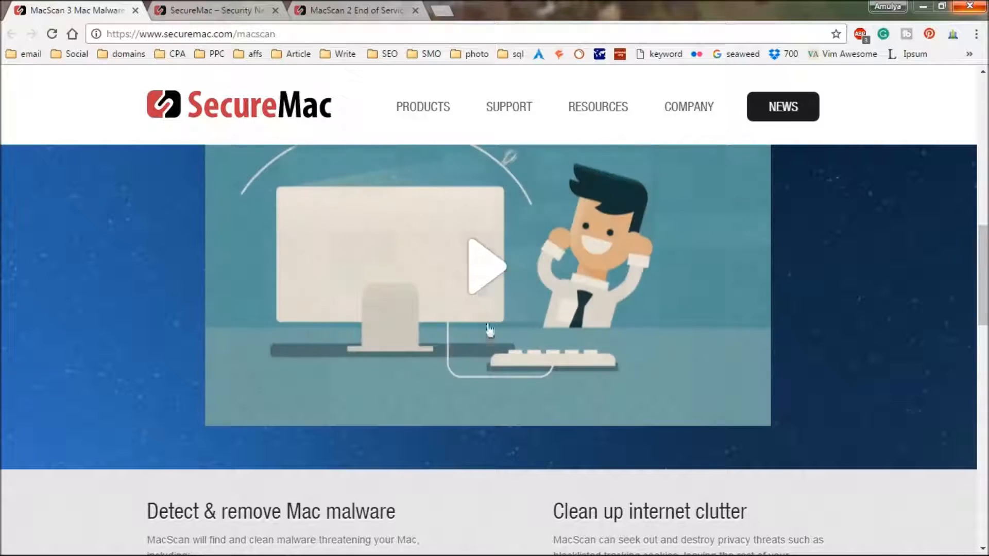
Play the embedded MacScan 3 introductory YouTube video through to its end
{"action": "left_click", "coordinate": [486, 298]}
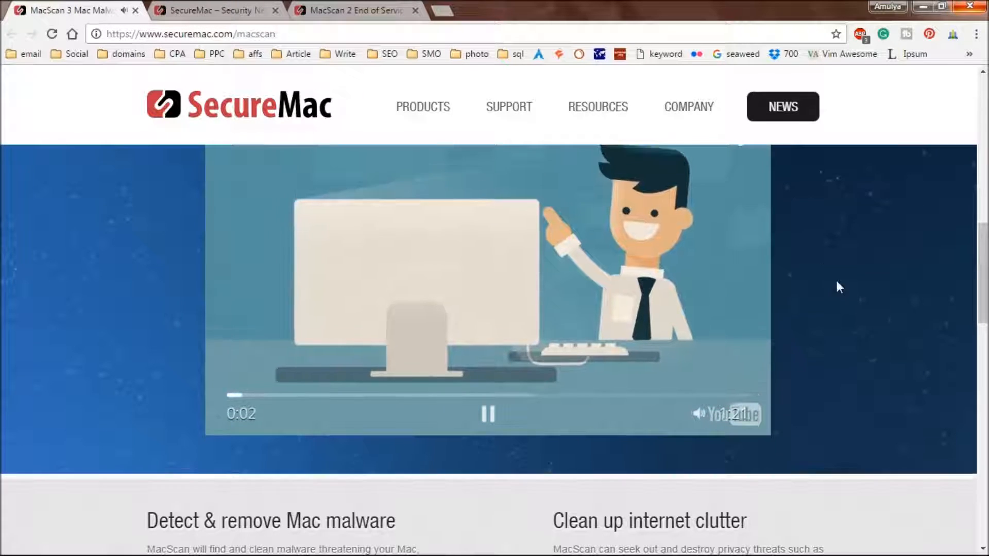
{"action": "scroll", "coordinate": [835, 279], "scroll_direction": "up", "scroll_amount": 1}
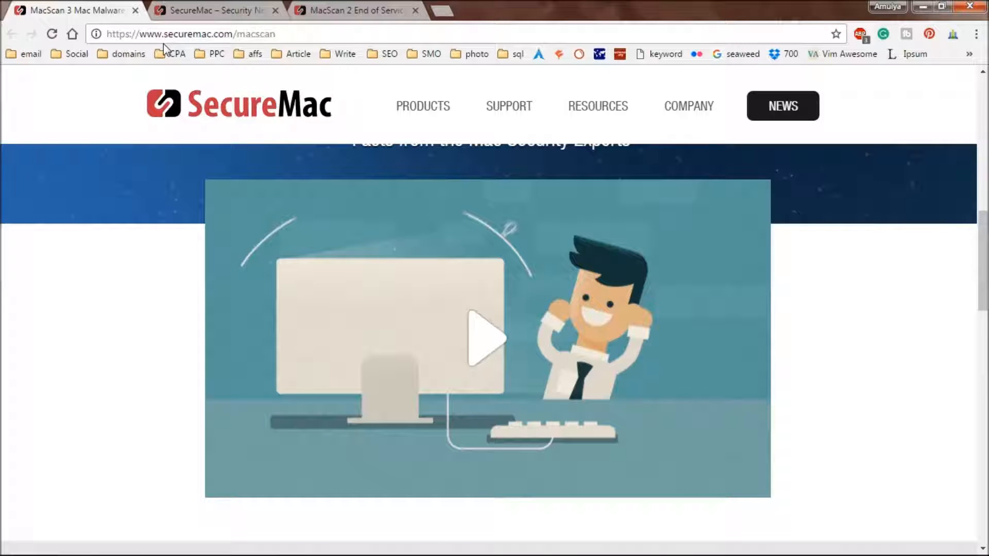
Go to the SecureMac home page via the logo and reach the Downloads page
{"action": "left_click", "coordinate": [268, 113]}
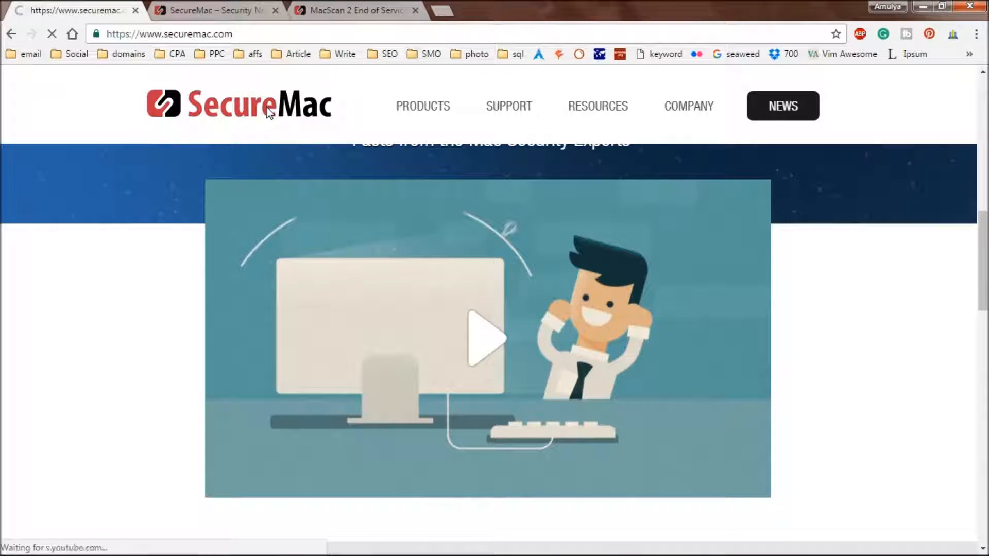
{"action": "scroll", "coordinate": [537, 311], "scroll_direction": "down", "scroll_amount": 2}
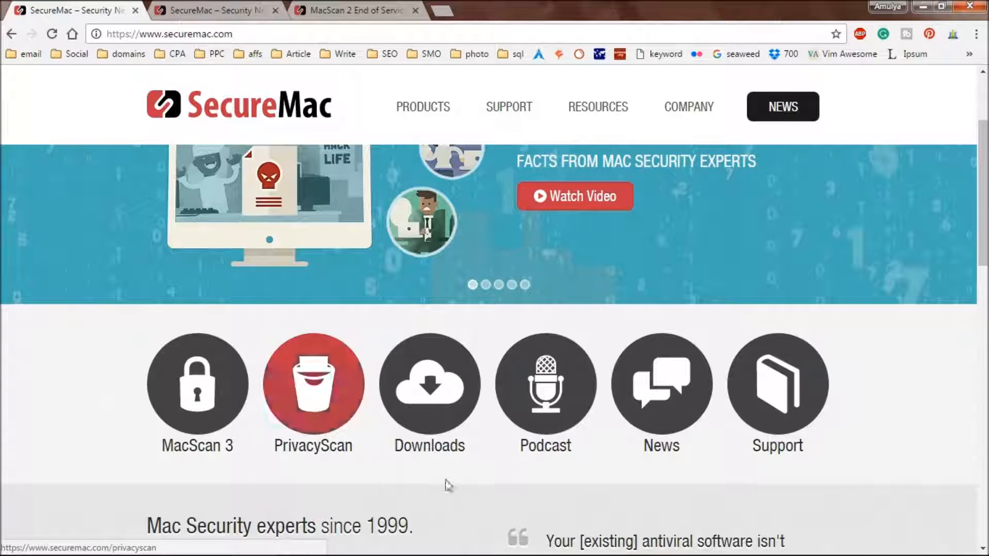
{"action": "left_click", "coordinate": [430, 400]}
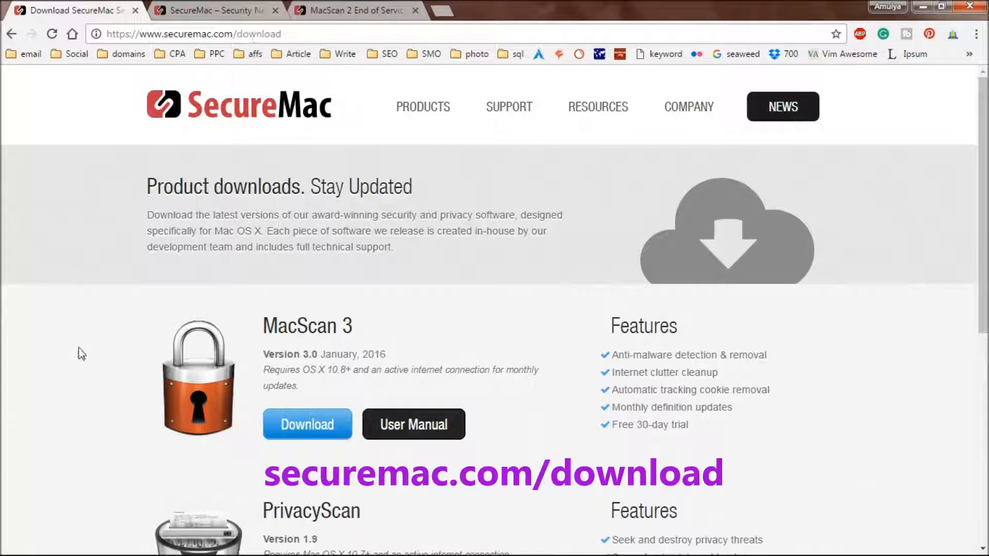
{"action": "scroll", "coordinate": [386, 430], "scroll_direction": "down", "scroll_amount": 2}
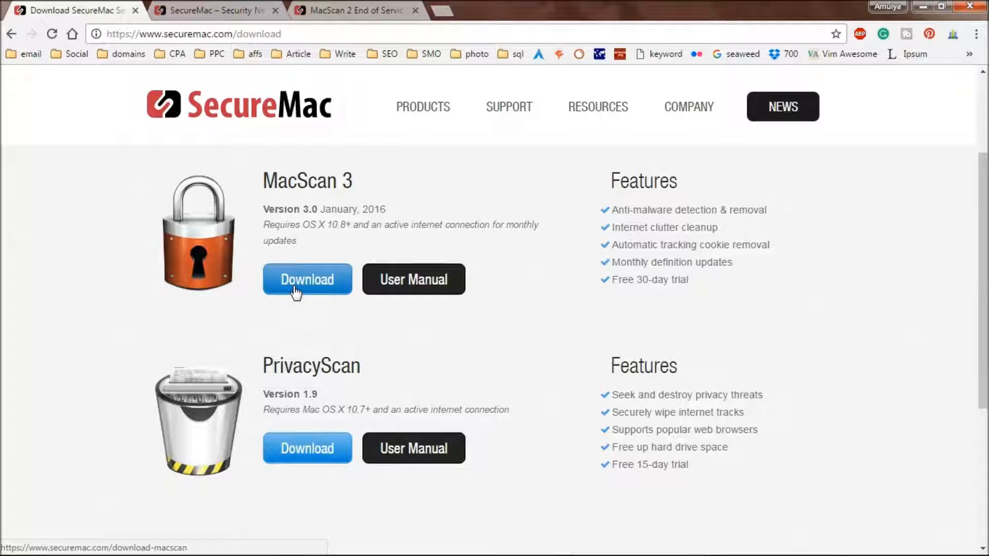
{"action": "left_click_drag", "start_coordinate": [275, 225], "coordinate": [430, 216]}
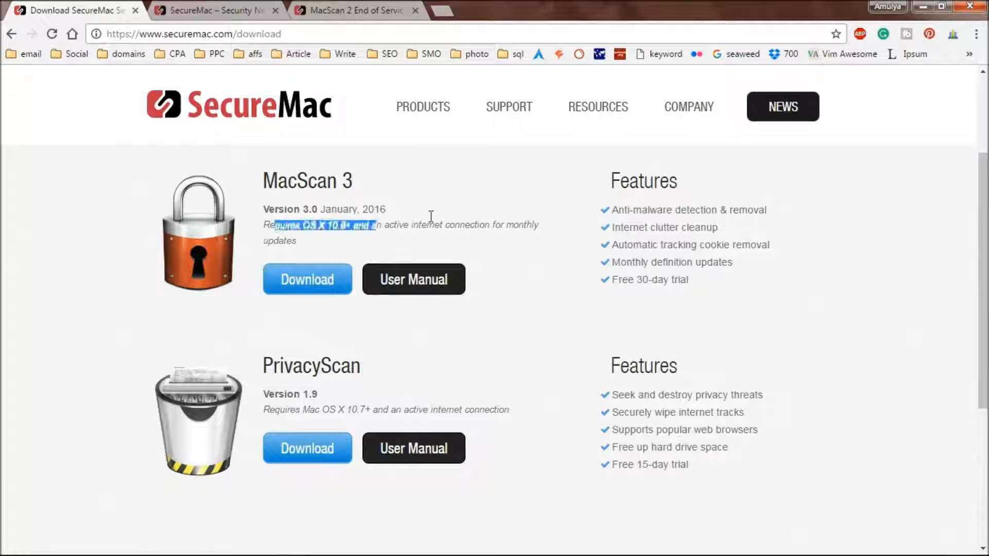
{"action": "key", "text": "shift+Home"}
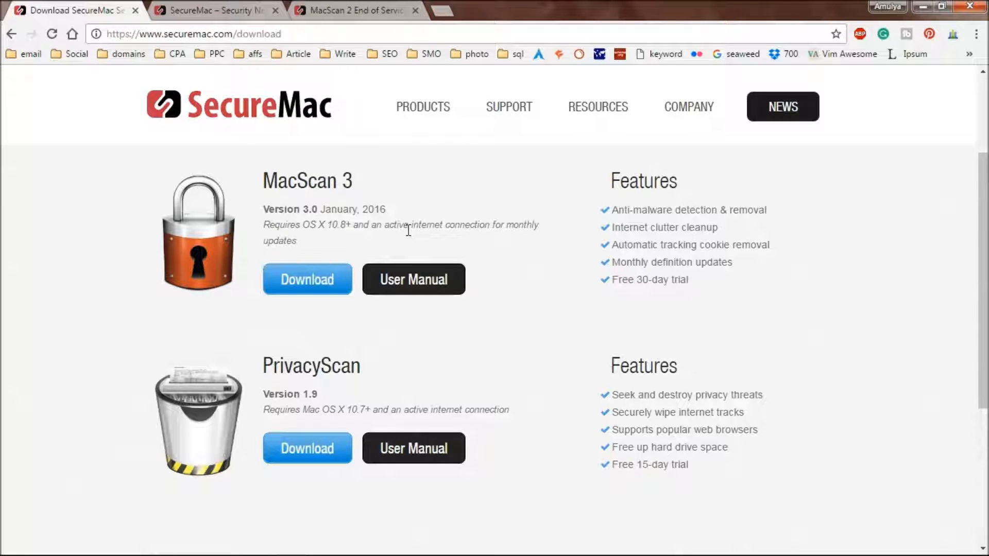
Start the MacScan 3 download, save the installer, and review the downloads-folder instructions
{"action": "left_click", "coordinate": [313, 290]}
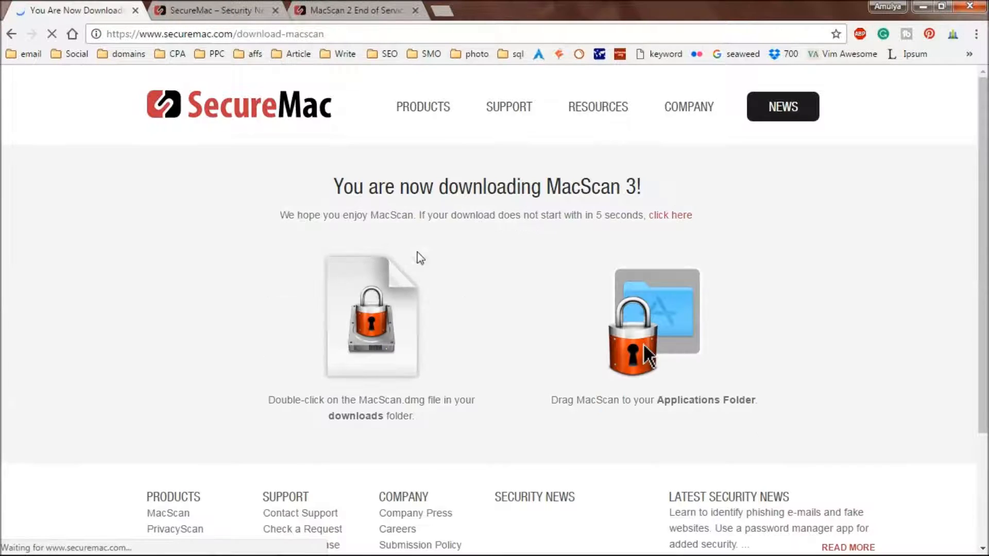
{"action": "left_click", "coordinate": [371, 322]}
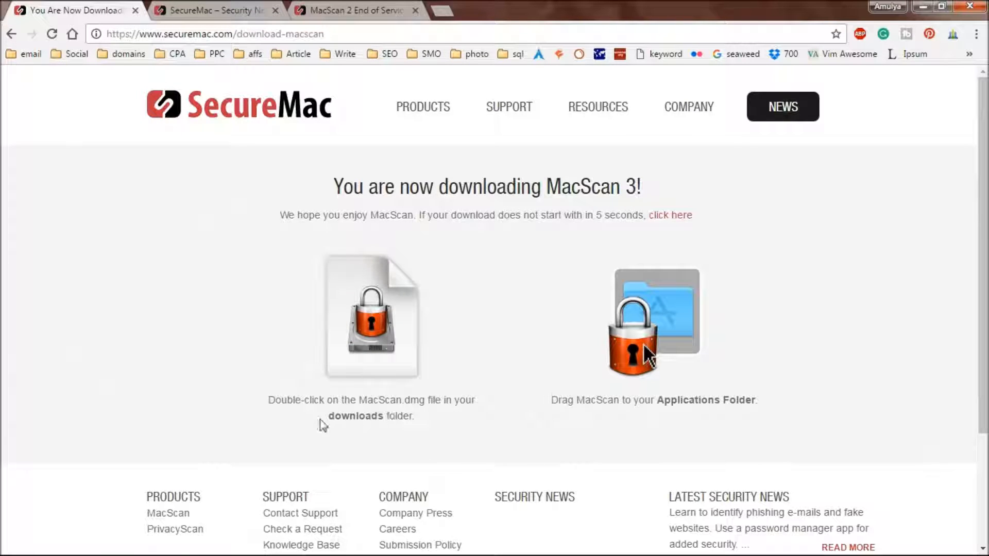
{"action": "left_click_drag", "start_coordinate": [321, 420], "coordinate": [451, 430]}
{"action": "left_click", "coordinate": [472, 364]}
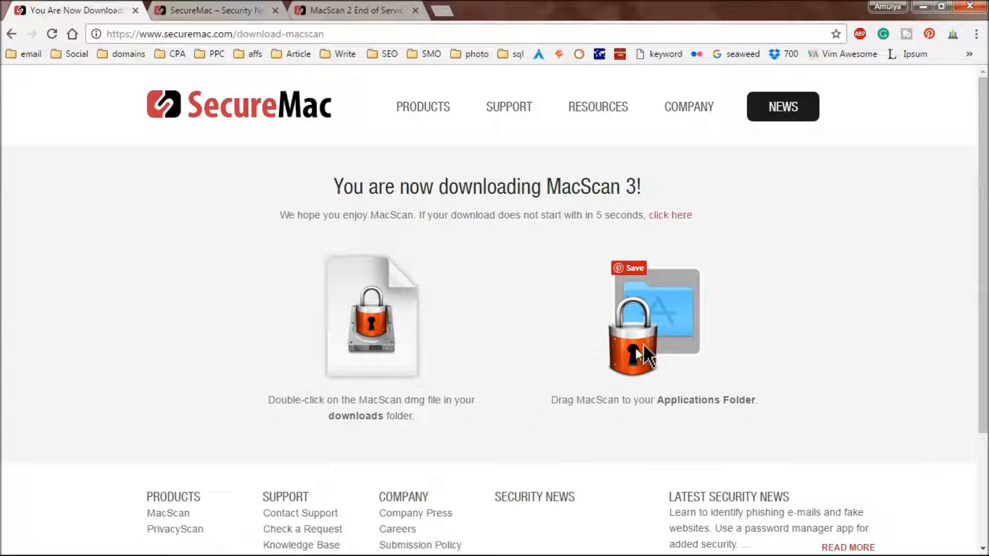
{"action": "mouse_move", "coordinate": [635, 348]}
{"action": "left_mouse_down"}
{"action": "mouse_move", "coordinate": [669, 377]}
{"action": "mouse_move", "coordinate": [775, 328]}
{"action": "left_mouse_up"}
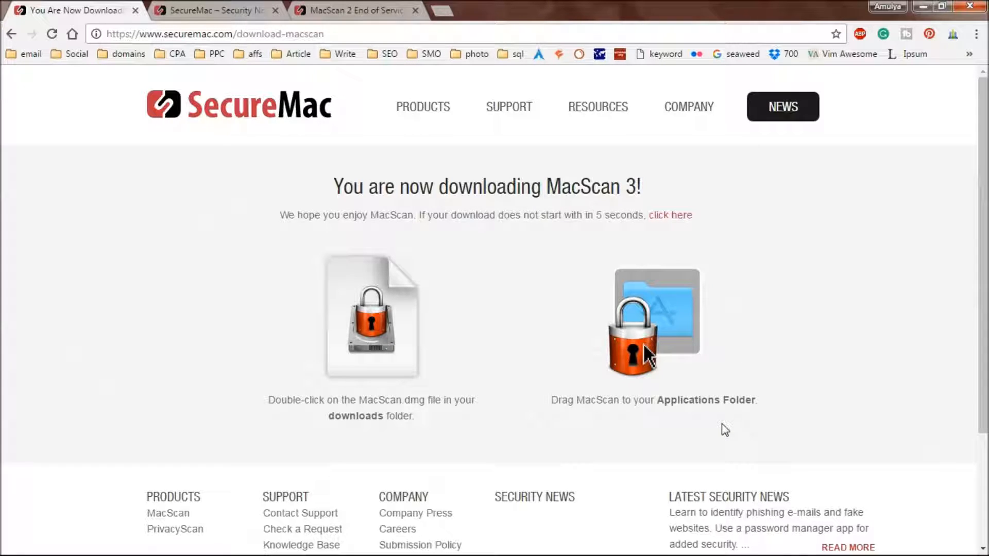
Switch to the 'MacScan 2 End of Service' article tab
{"action": "left_click", "coordinate": [355, 7]}
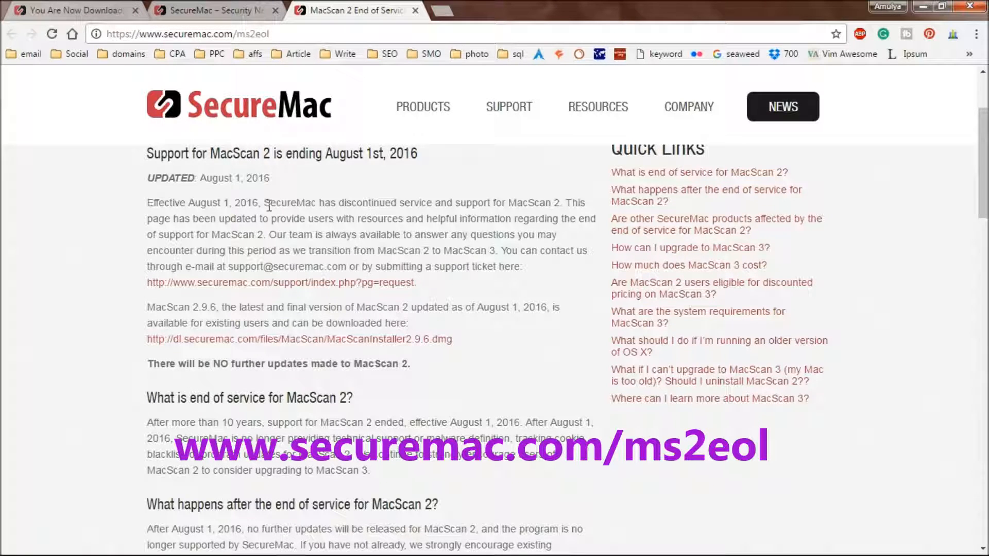
{"action": "scroll", "coordinate": [385, 291], "scroll_direction": "down", "scroll_amount": 1}
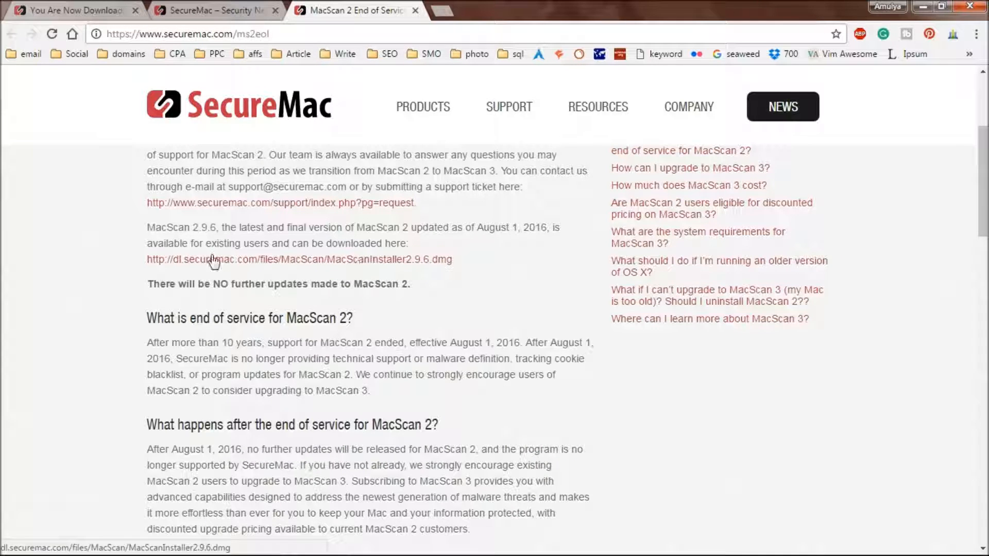
Review the MacScan 2.9.6 paragraph, request MacScanInstaller2.9.6.dmg, and cancel its Save As dialog
{"action": "left_click_drag", "start_coordinate": [148, 228], "coordinate": [478, 239]}
{"action": "left_click", "coordinate": [486, 263]}
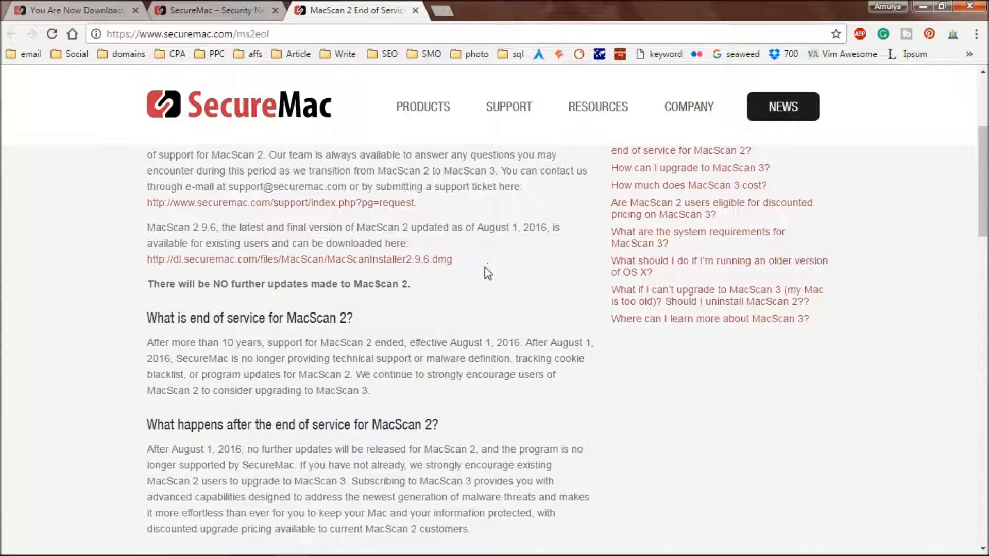
{"action": "left_click", "coordinate": [352, 261]}
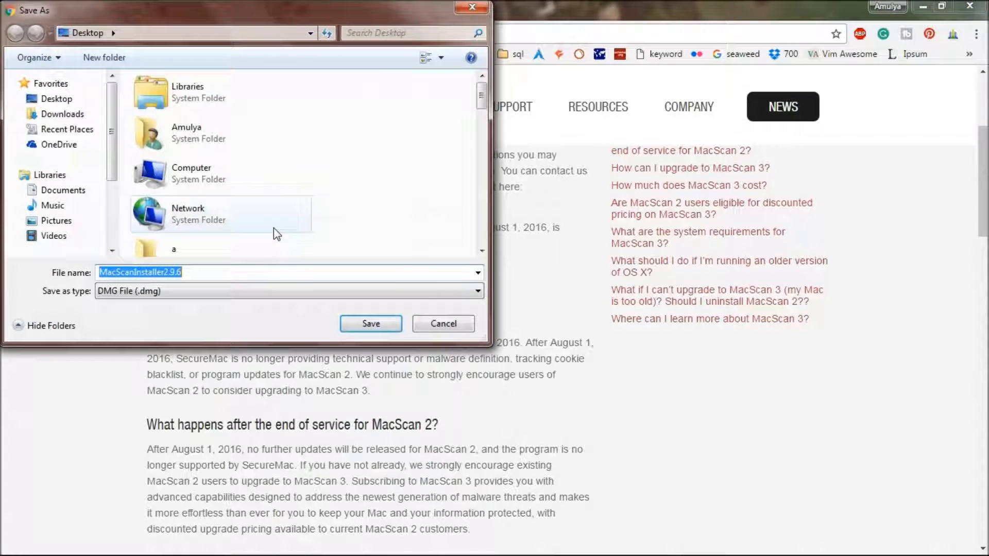
{"action": "left_click", "coordinate": [437, 327]}
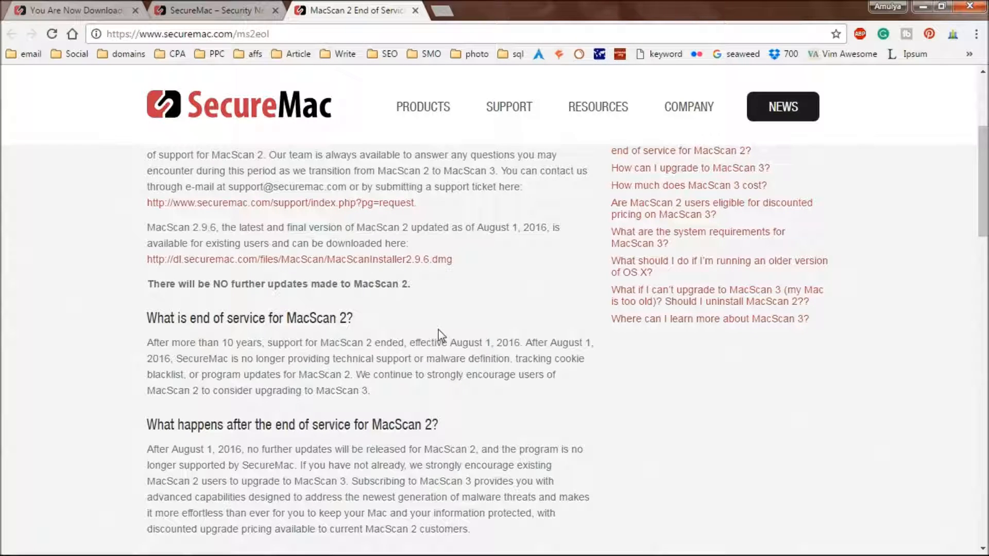
Return to the 'You are now downloading MacScan 3!' page
{"action": "left_click", "coordinate": [74, 11]}
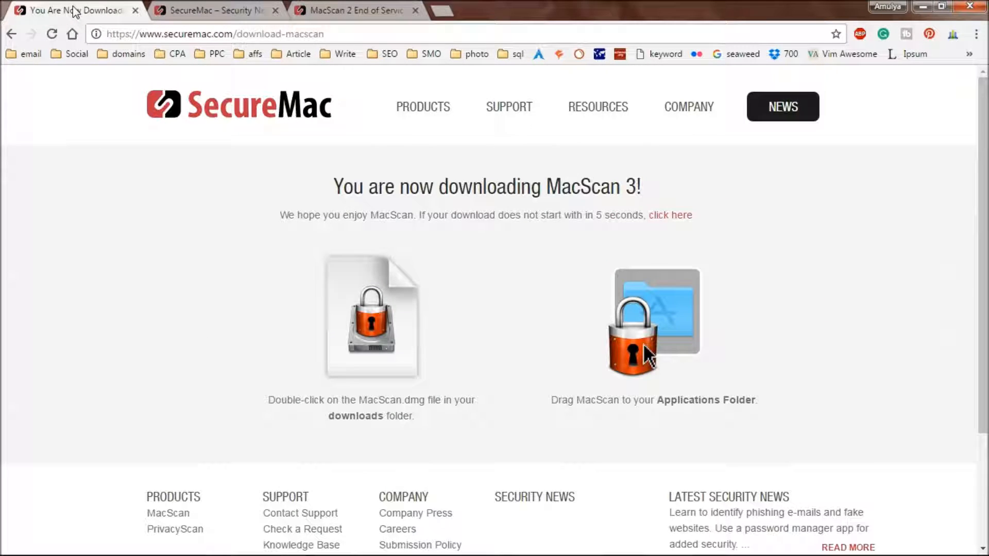